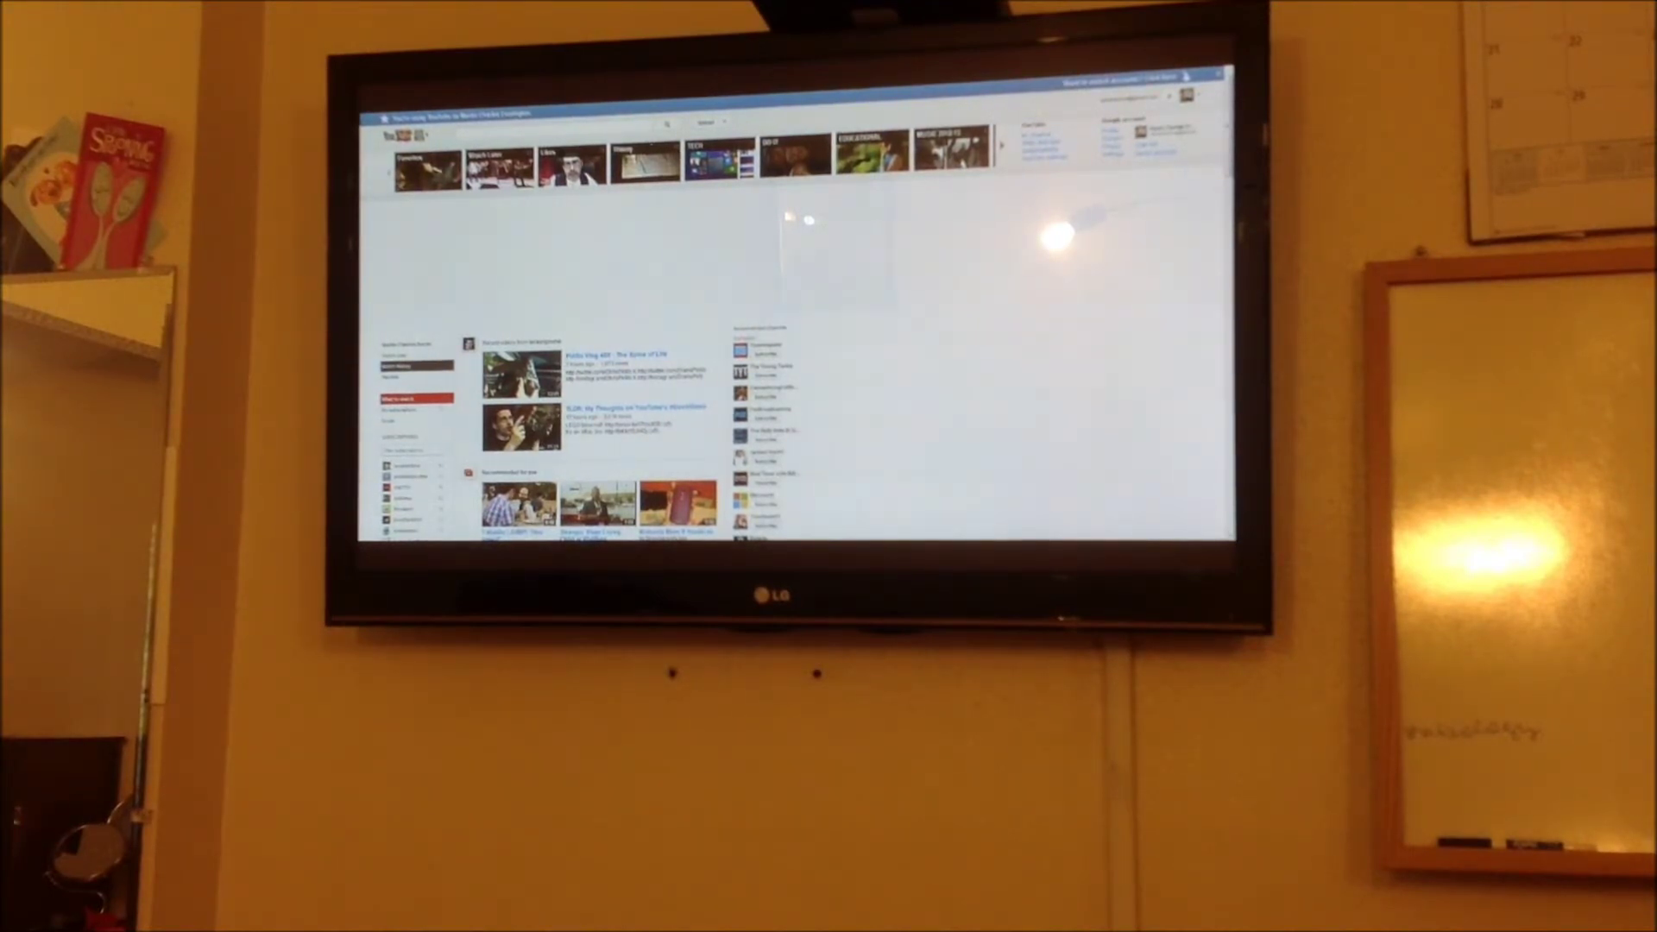
click(417, 365)
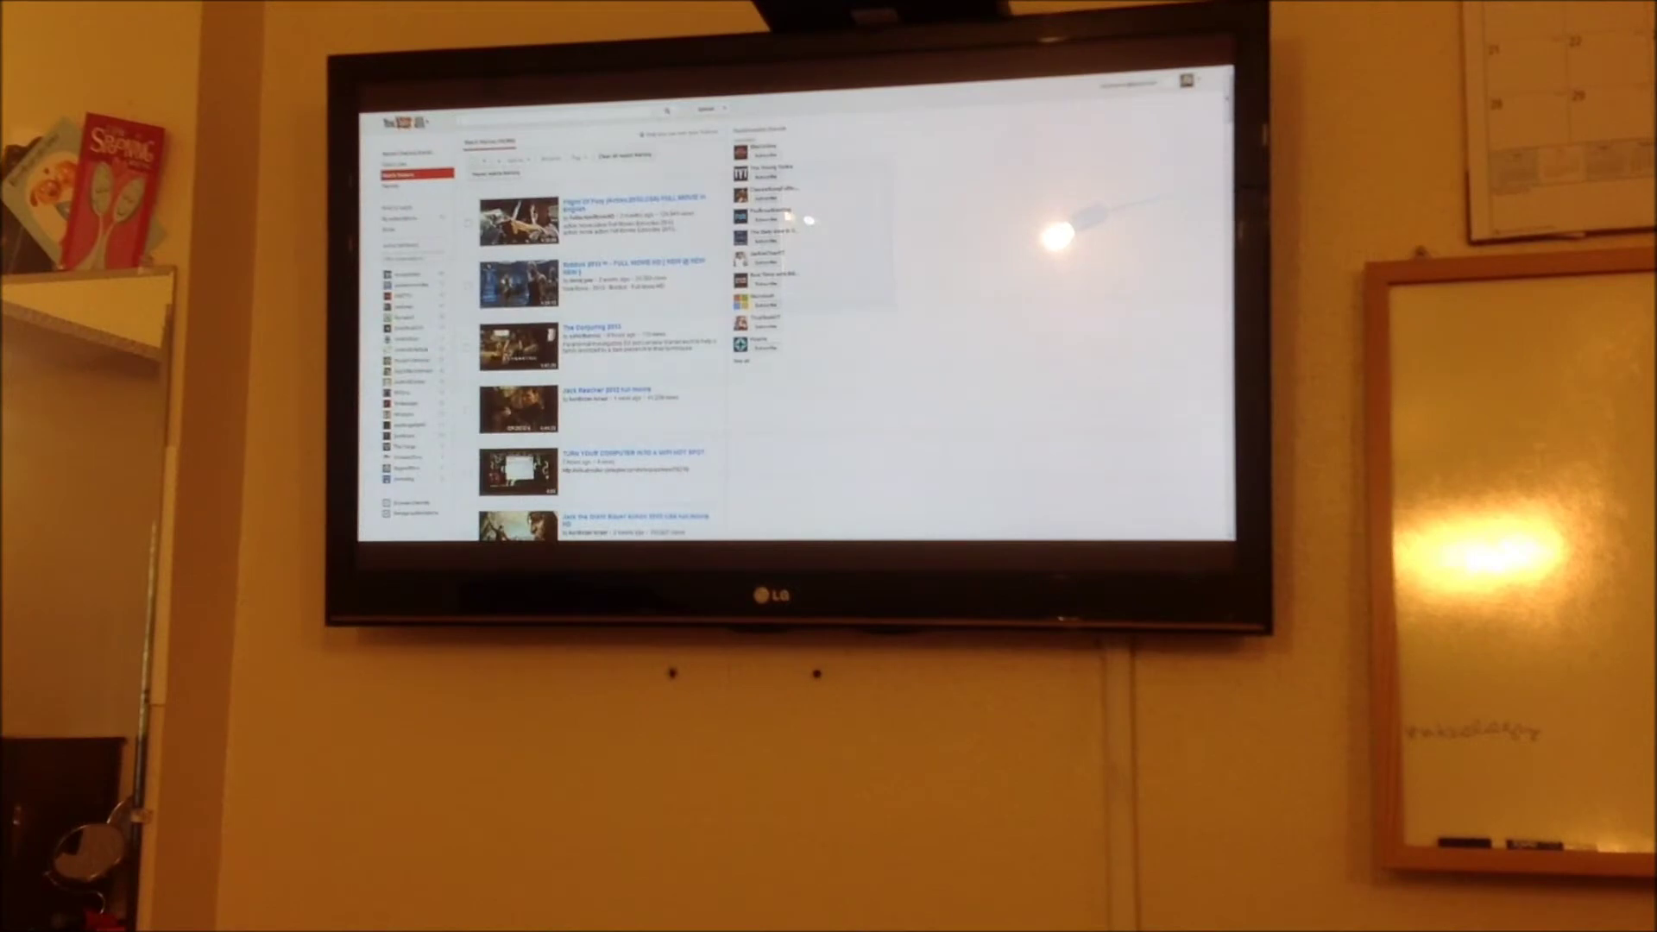
scroll(805, 220, down, 5)
scroll(806, 221, down, 5)
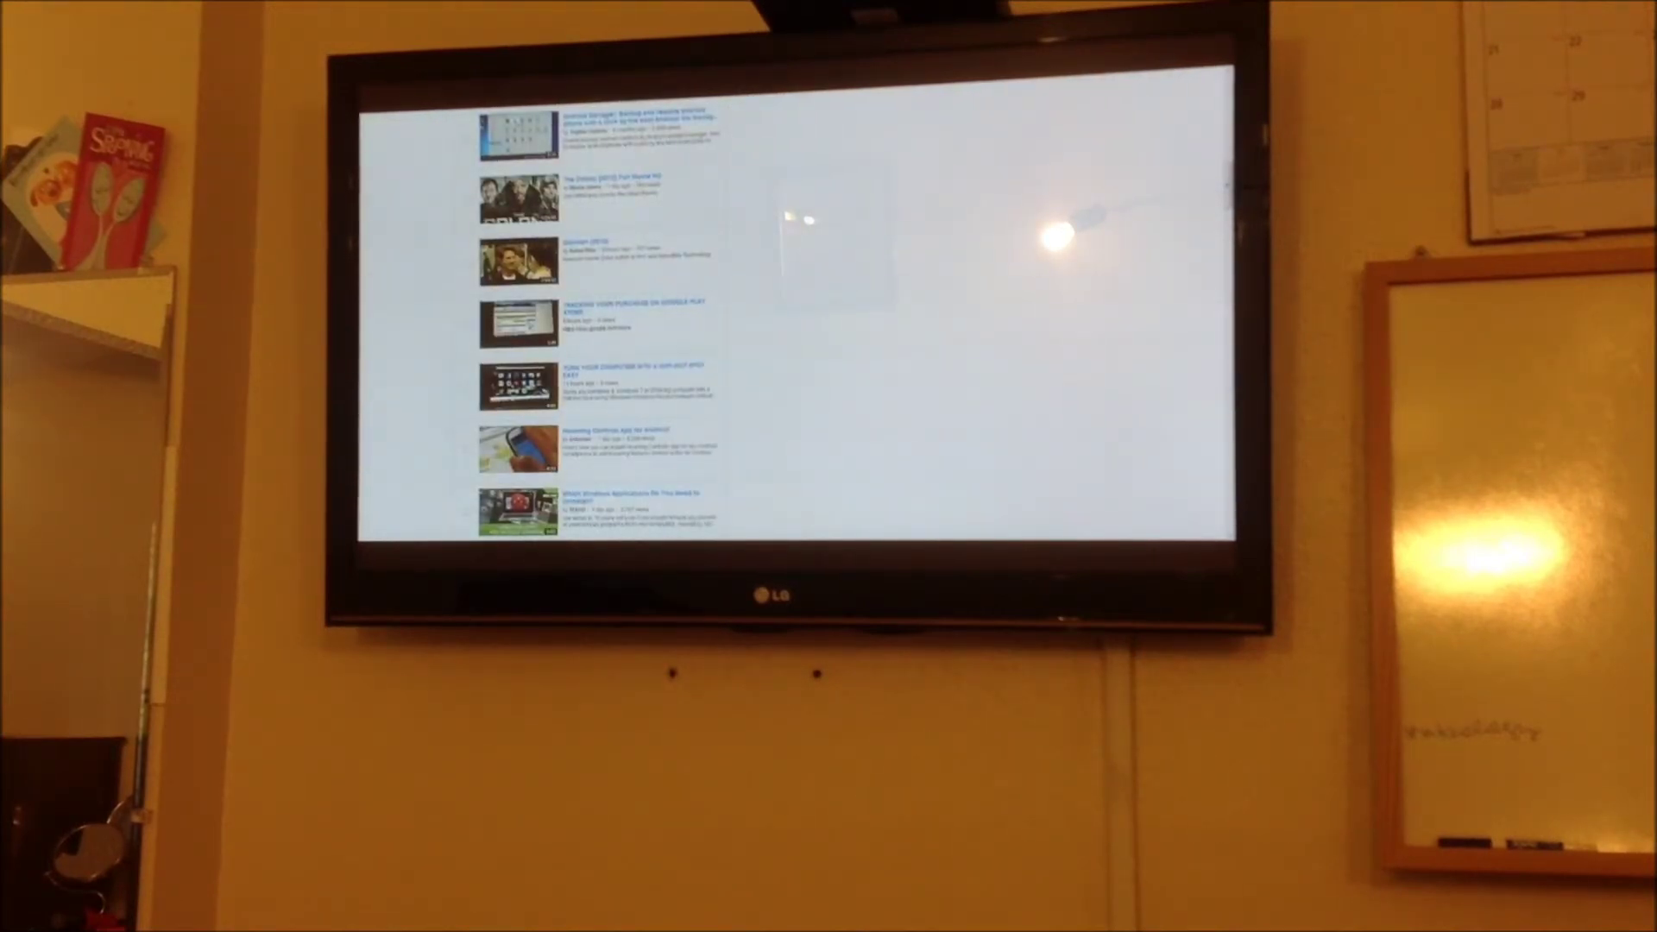
scroll(806, 221, down, 4)
scroll(806, 220, down, 5)
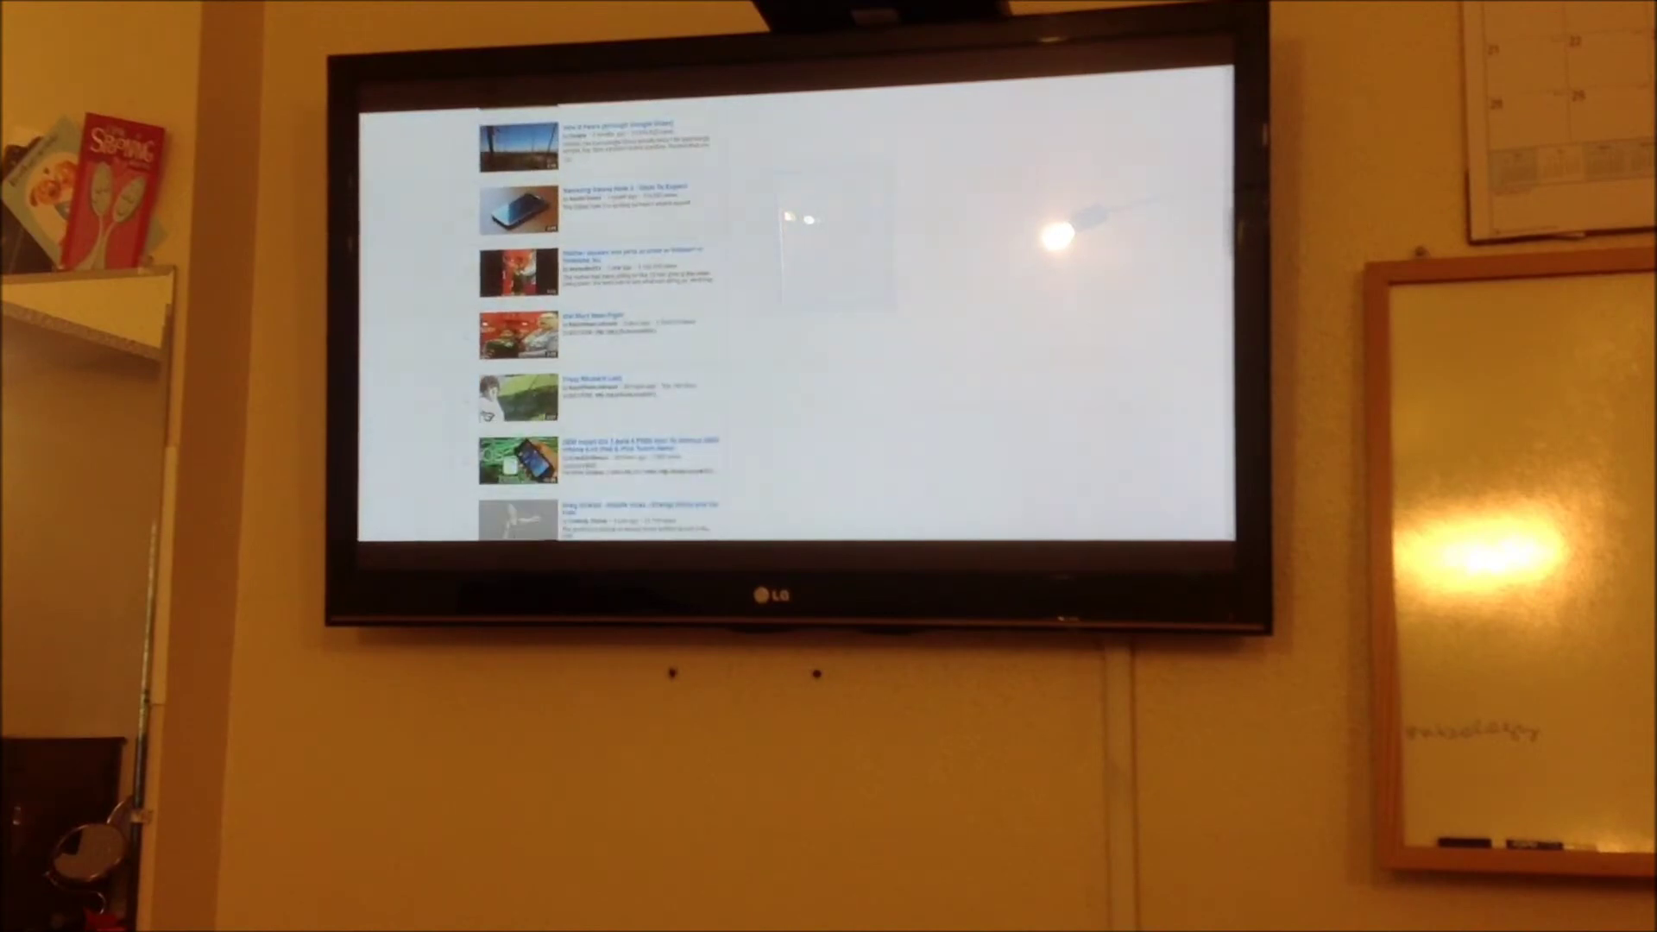
scroll(807, 220, down, 3)
scroll(805, 221, down, 2)
scroll(806, 221, down, 4)
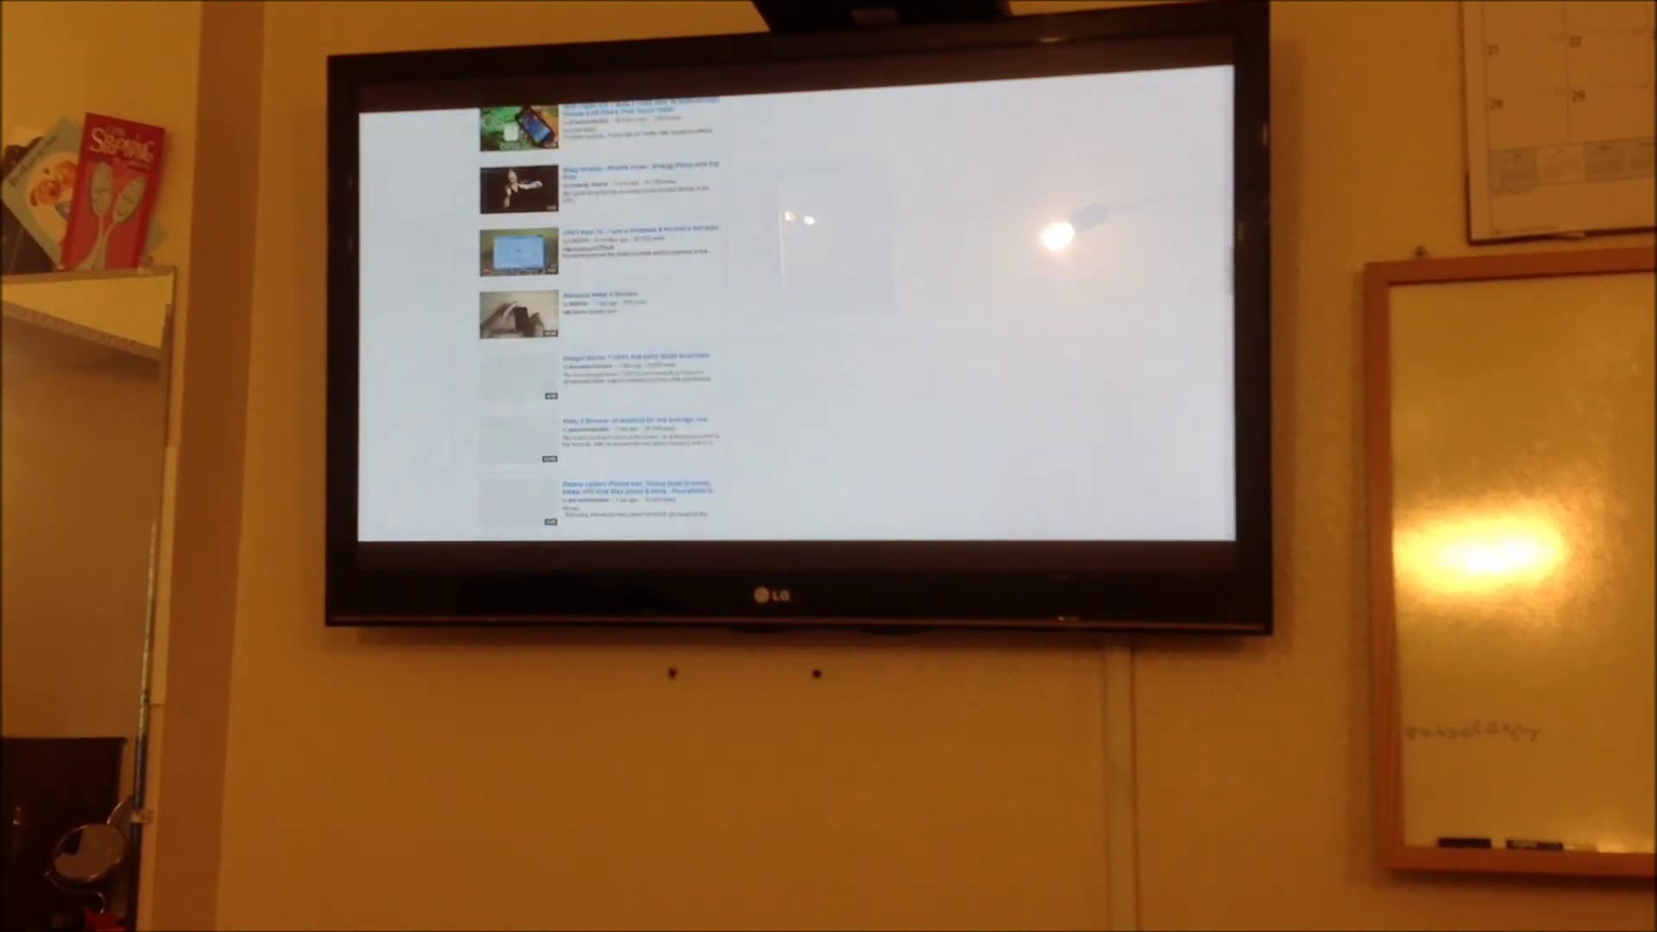
scroll(805, 221, down, 4)
scroll(805, 220, down, 4)
scroll(805, 221, down, 3)
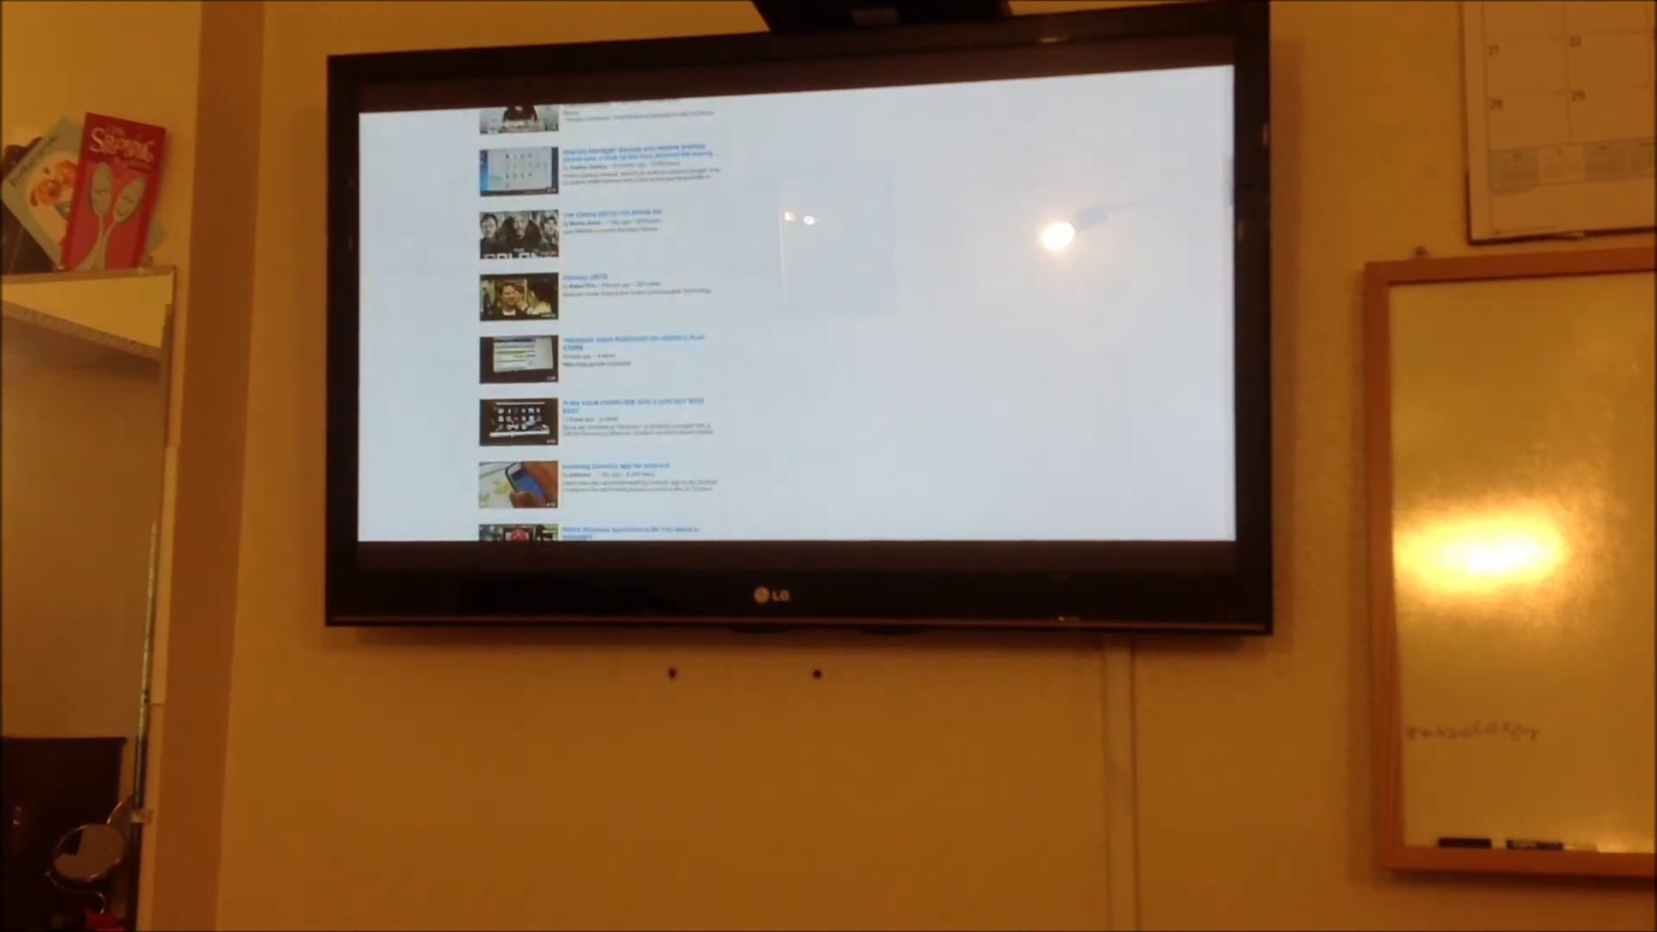
scroll(805, 220, up, 2)
scroll(805, 220, up, 3)
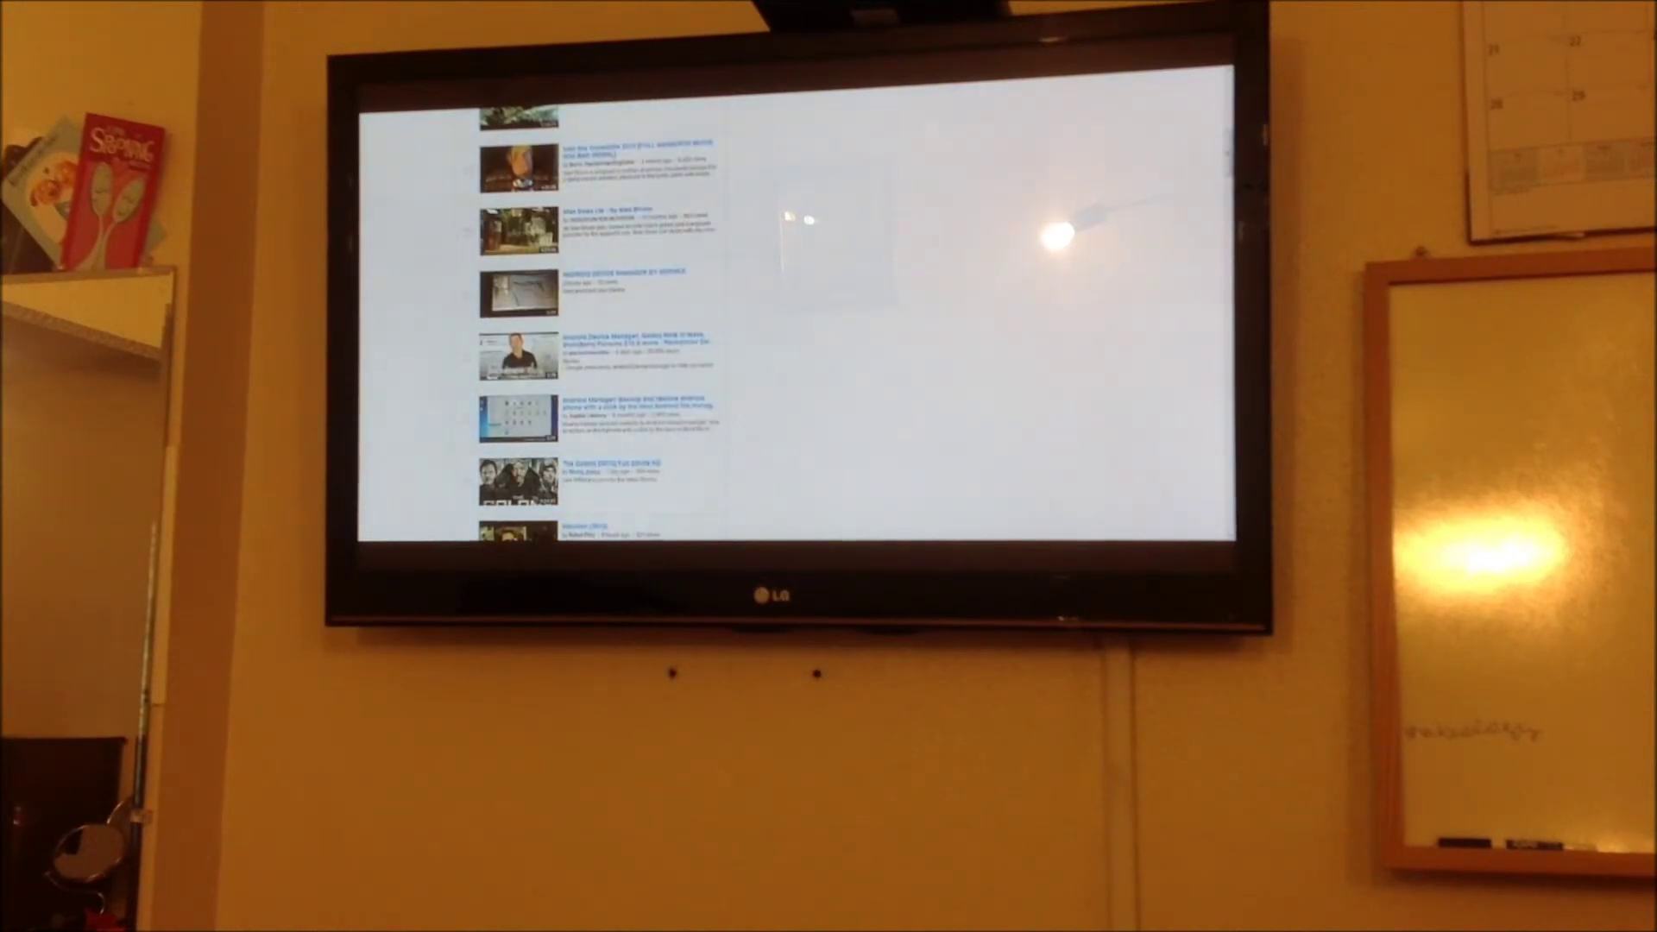
click(610, 462)
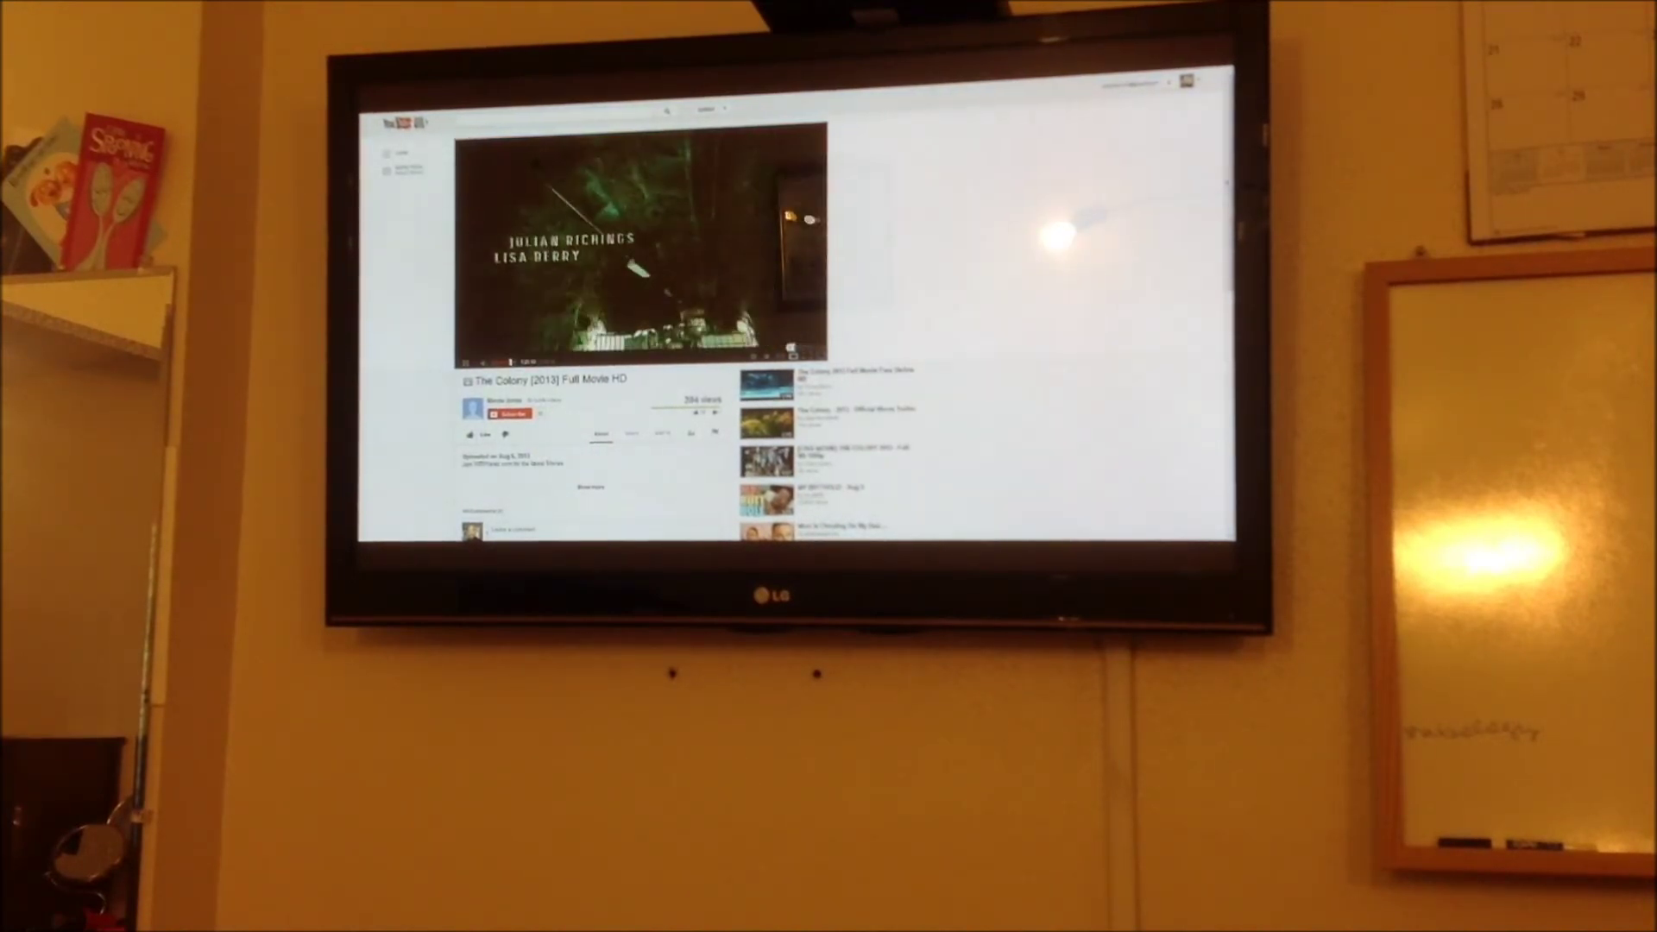
key(f)
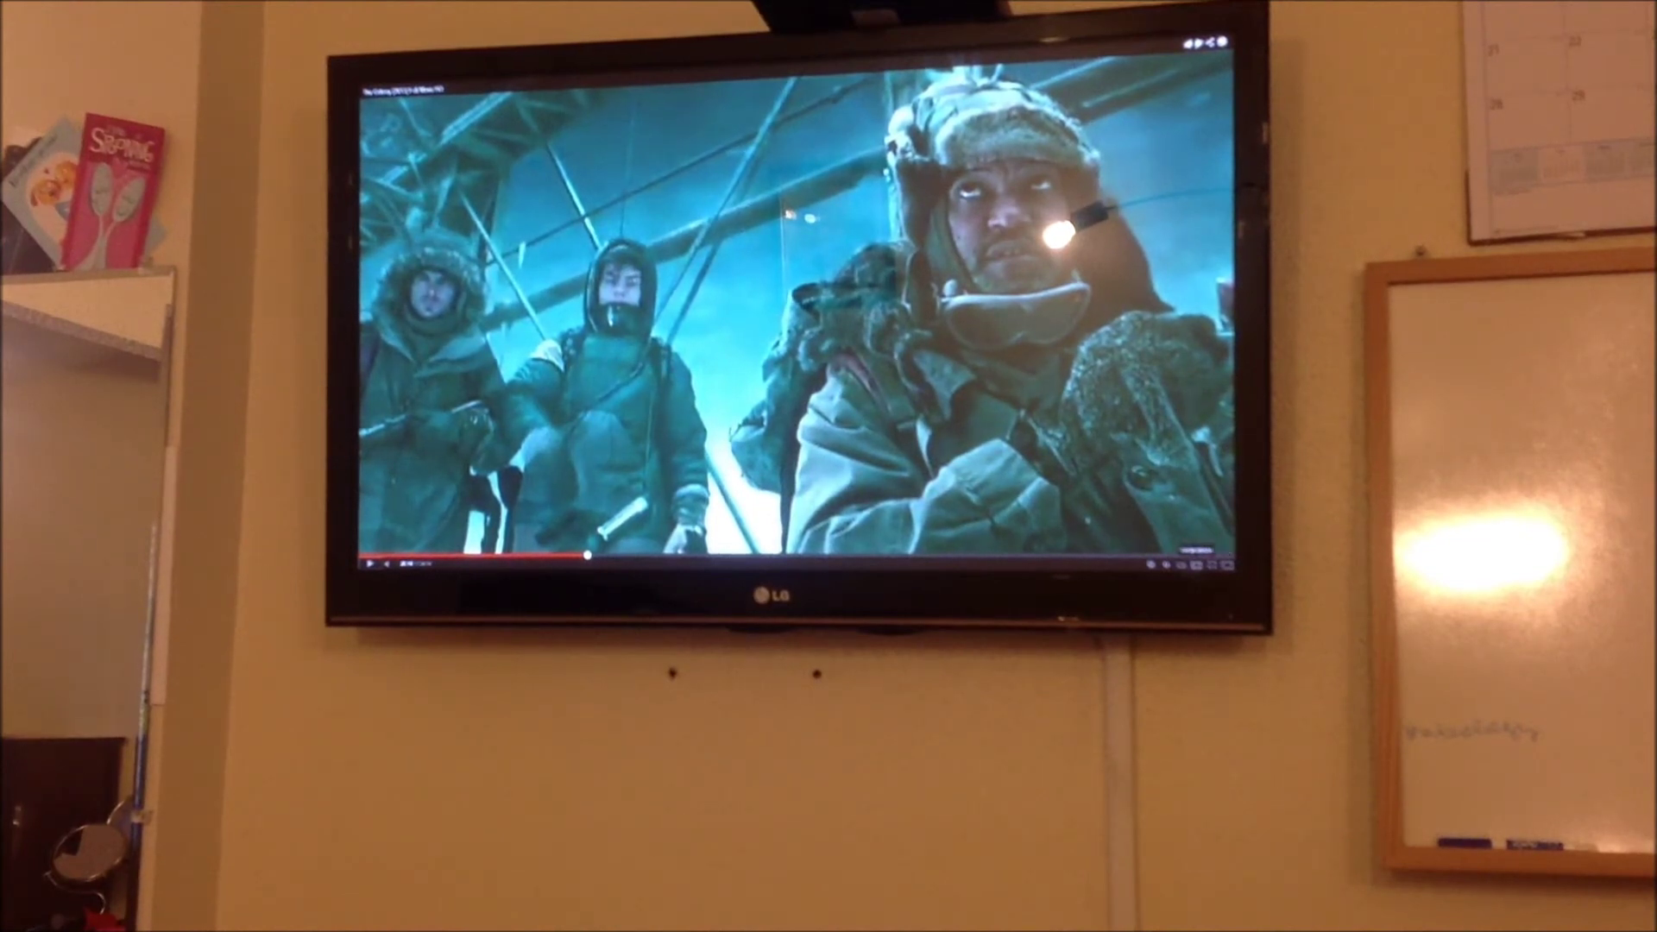
key(Escape)
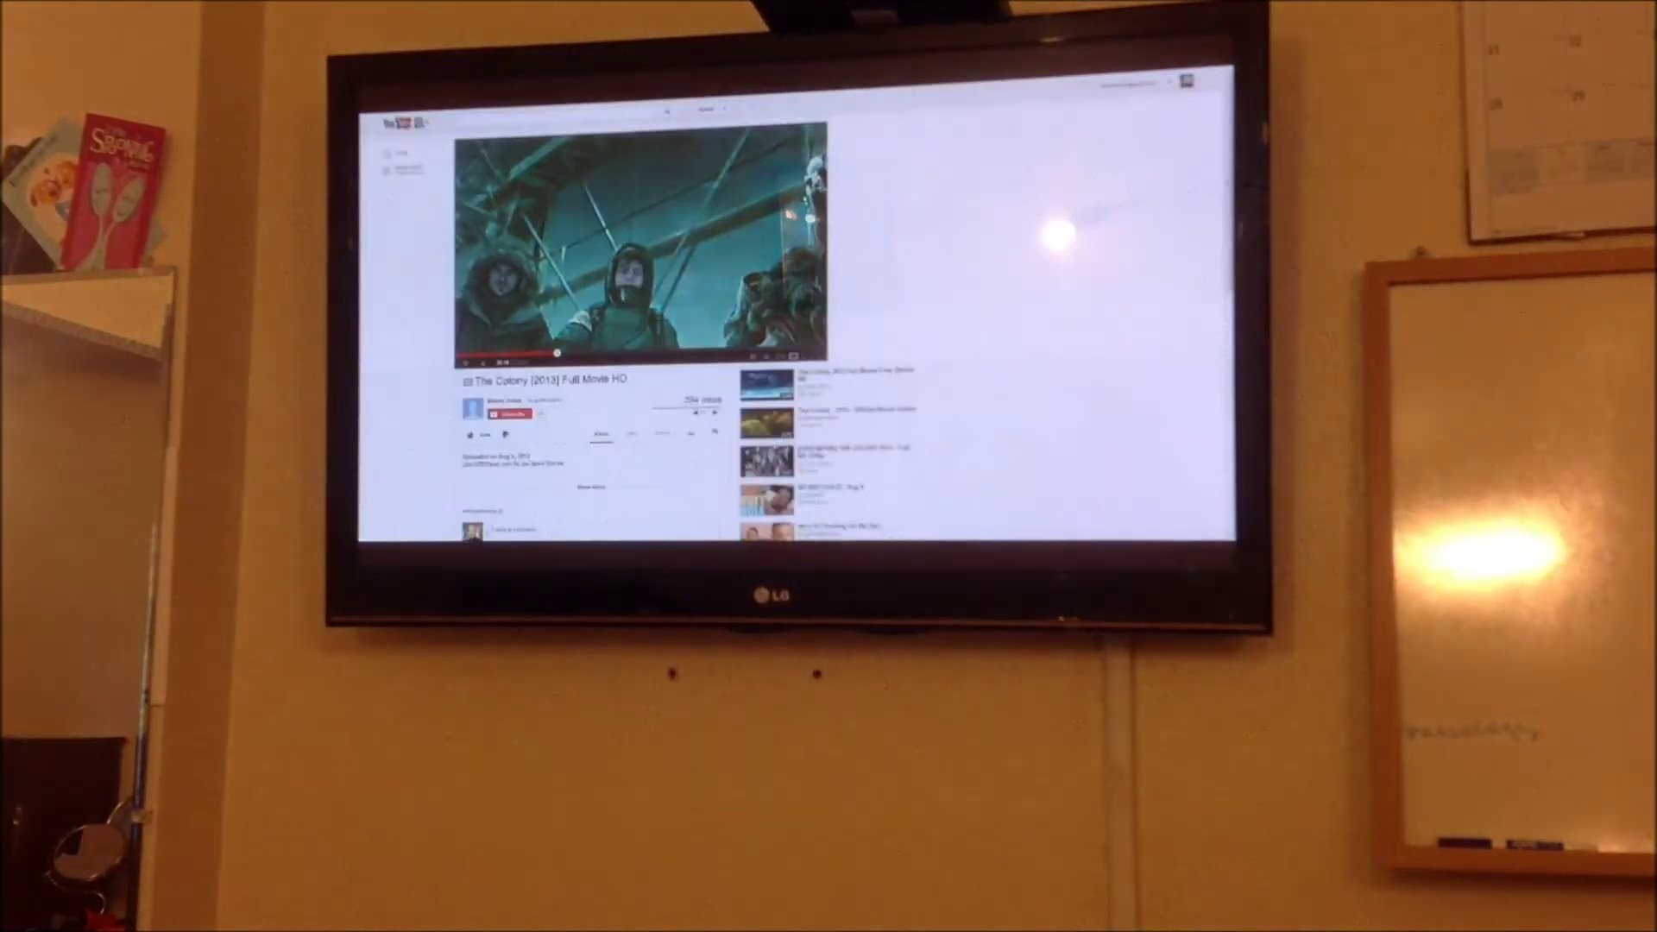